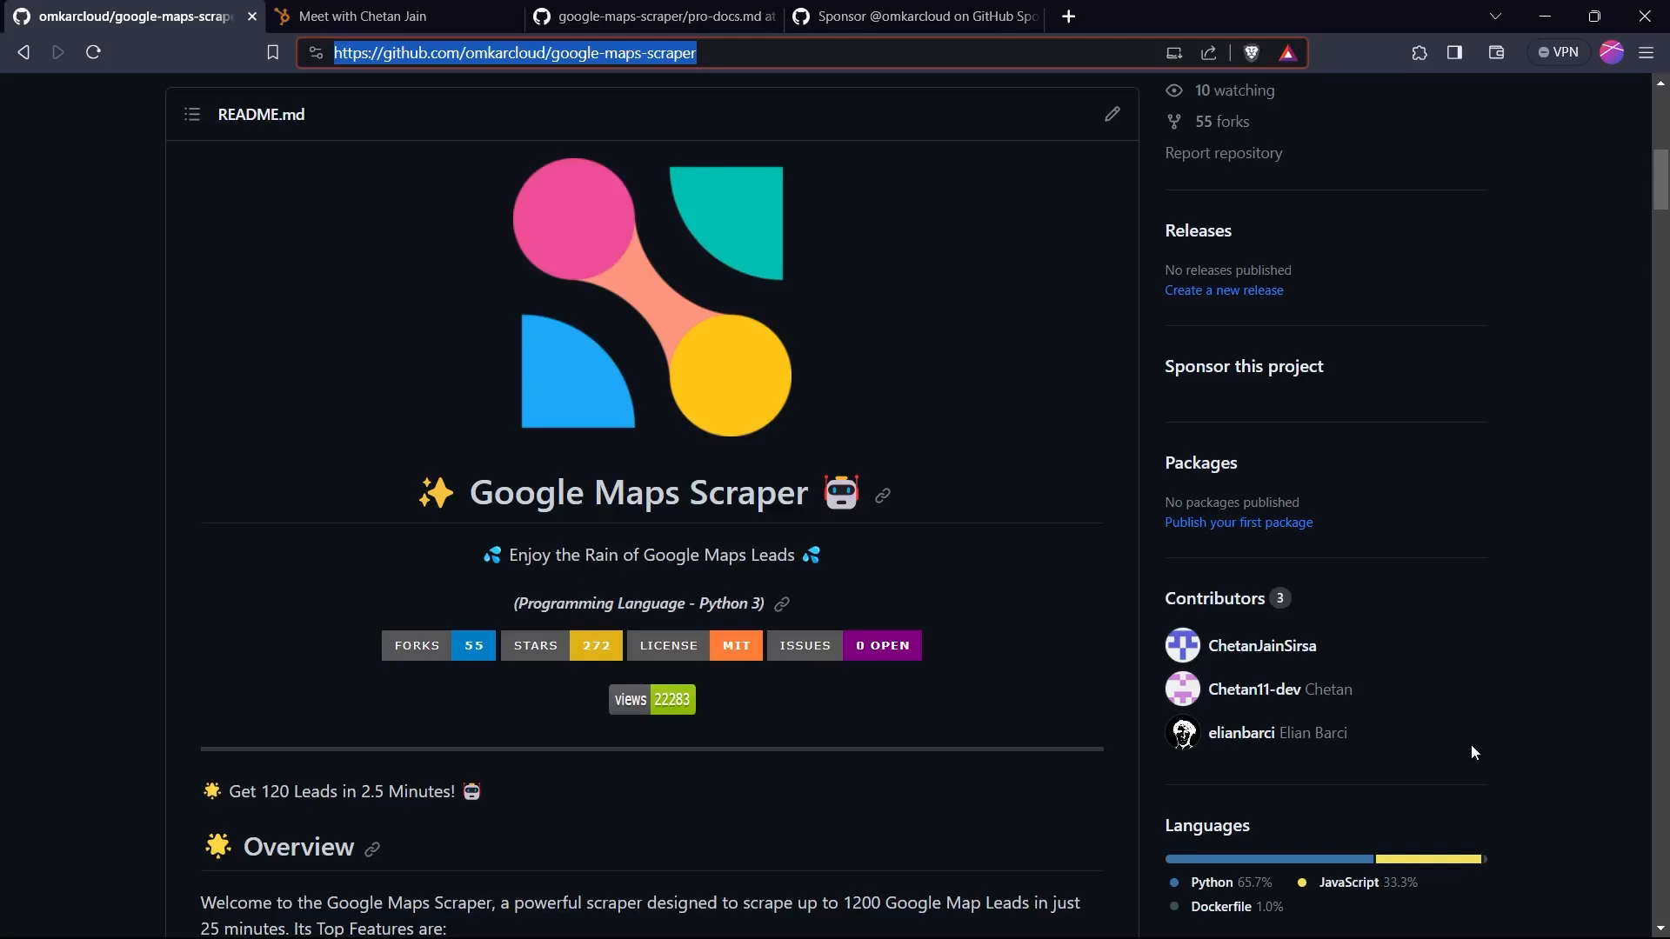
- Run python main.py to scrape the 'restaurants in delhi' query
{"action": "key", "text": "alt+Tab"}
{"action": "key", "text": "alt+Tab"}
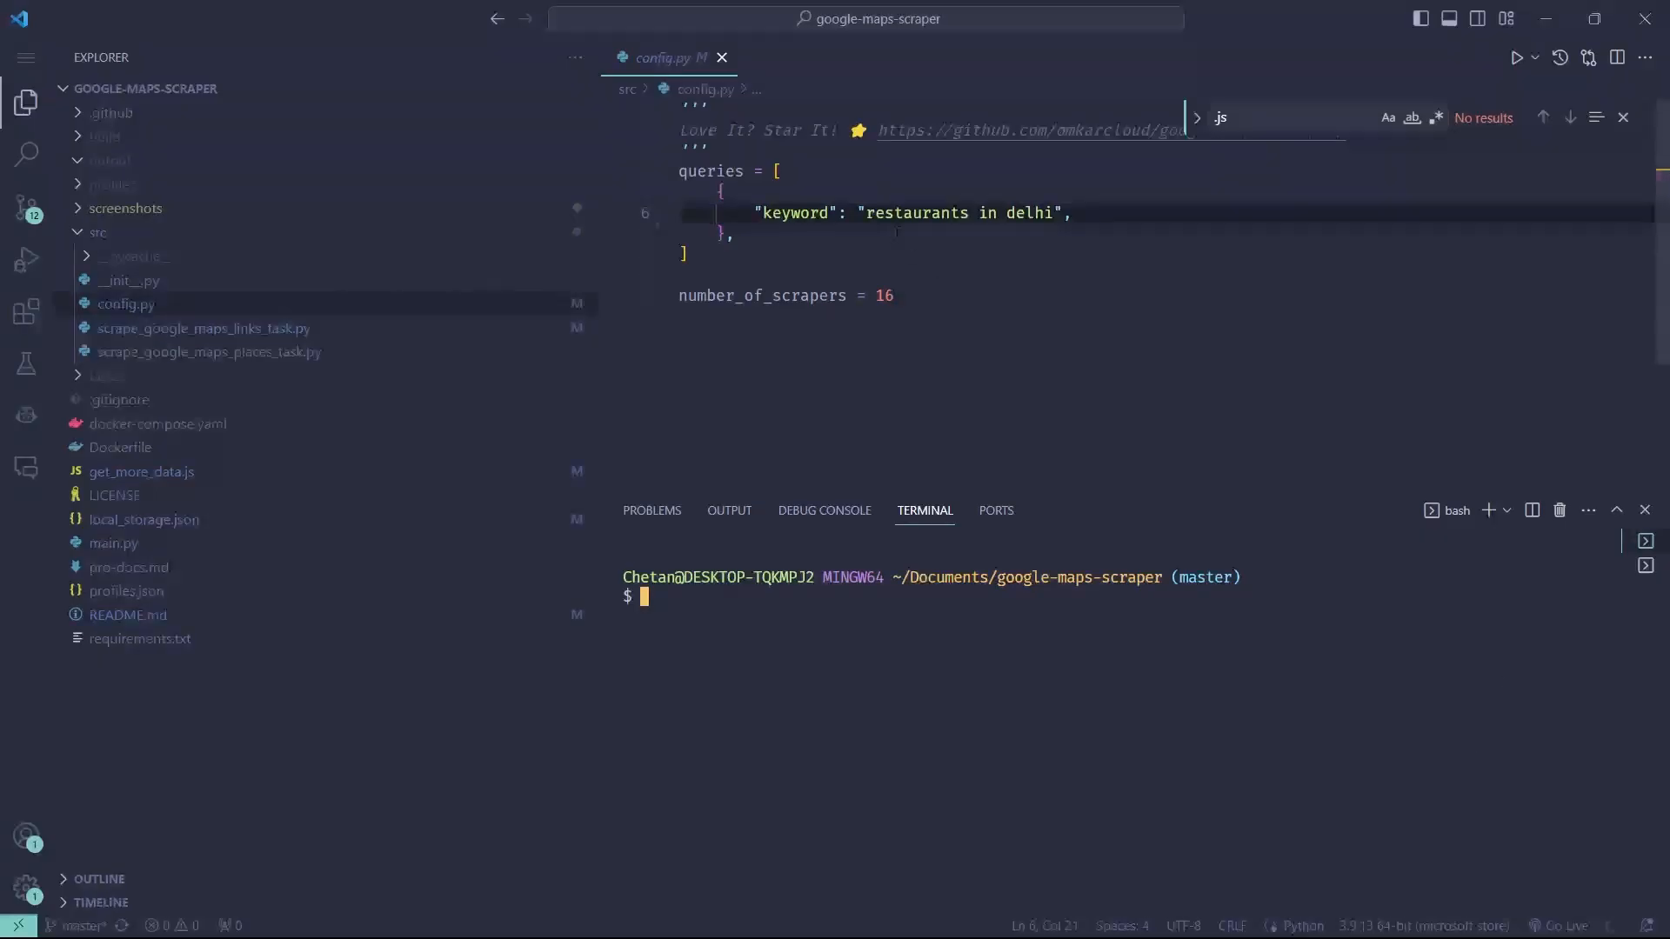
{"action": "left_click_drag", "start_coordinate": [721, 192], "coordinate": [969, 213]}
{"action": "left_click", "coordinate": [724, 192]}
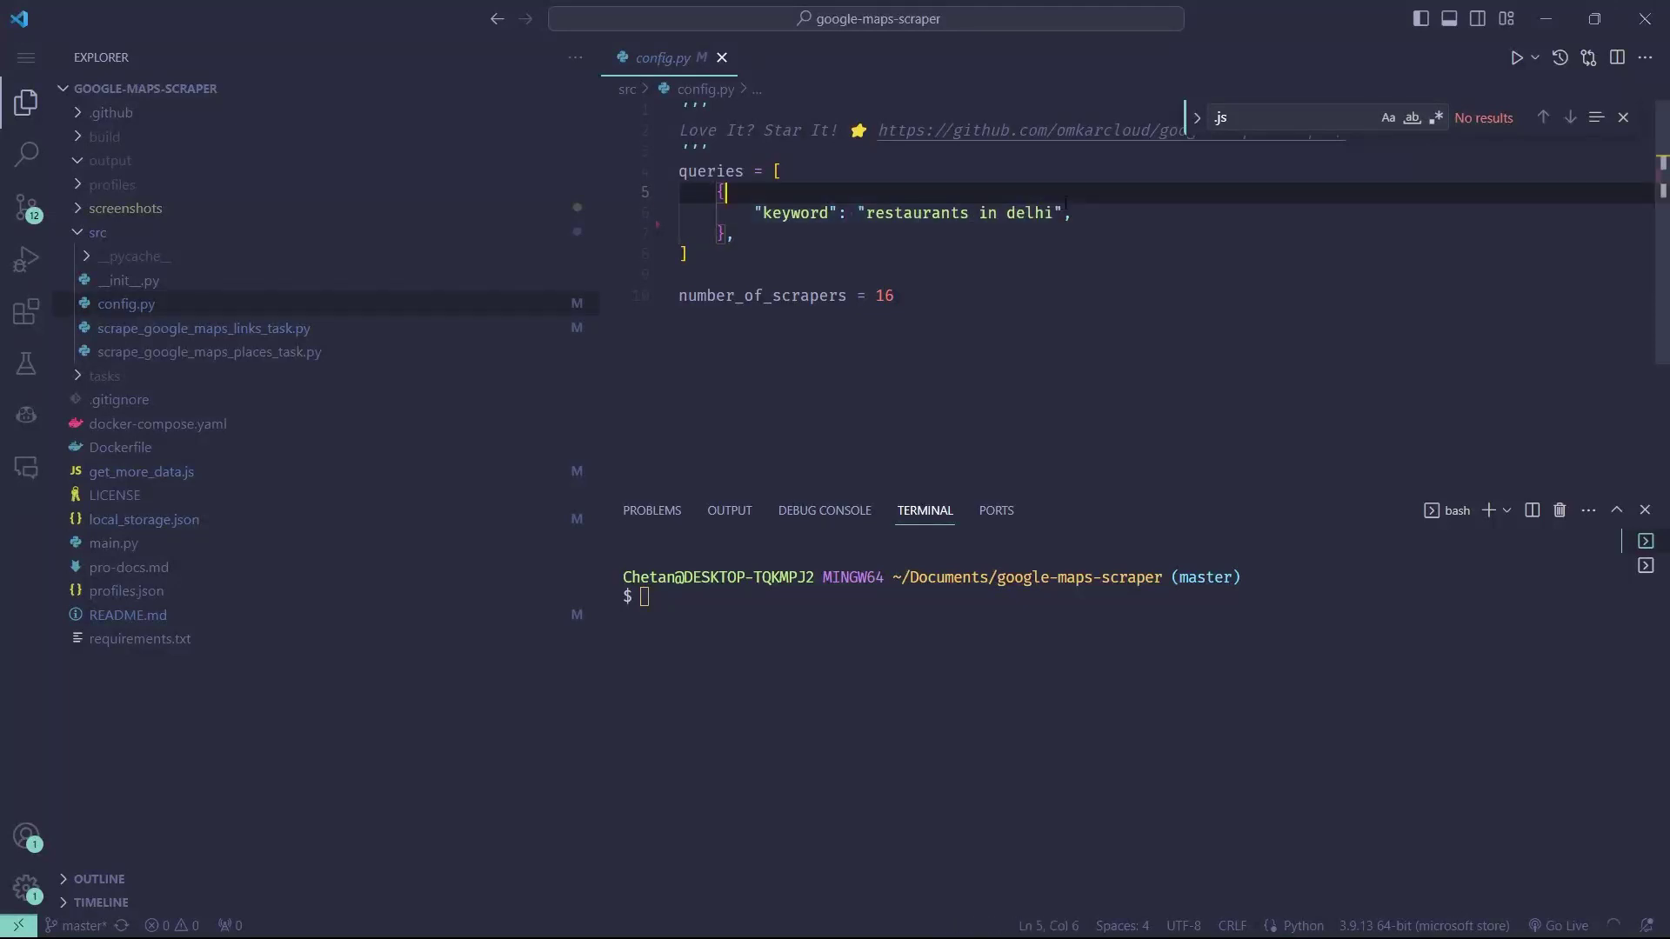
{"action": "left_click", "coordinate": [955, 646]}
{"action": "type", "text": "python m"}
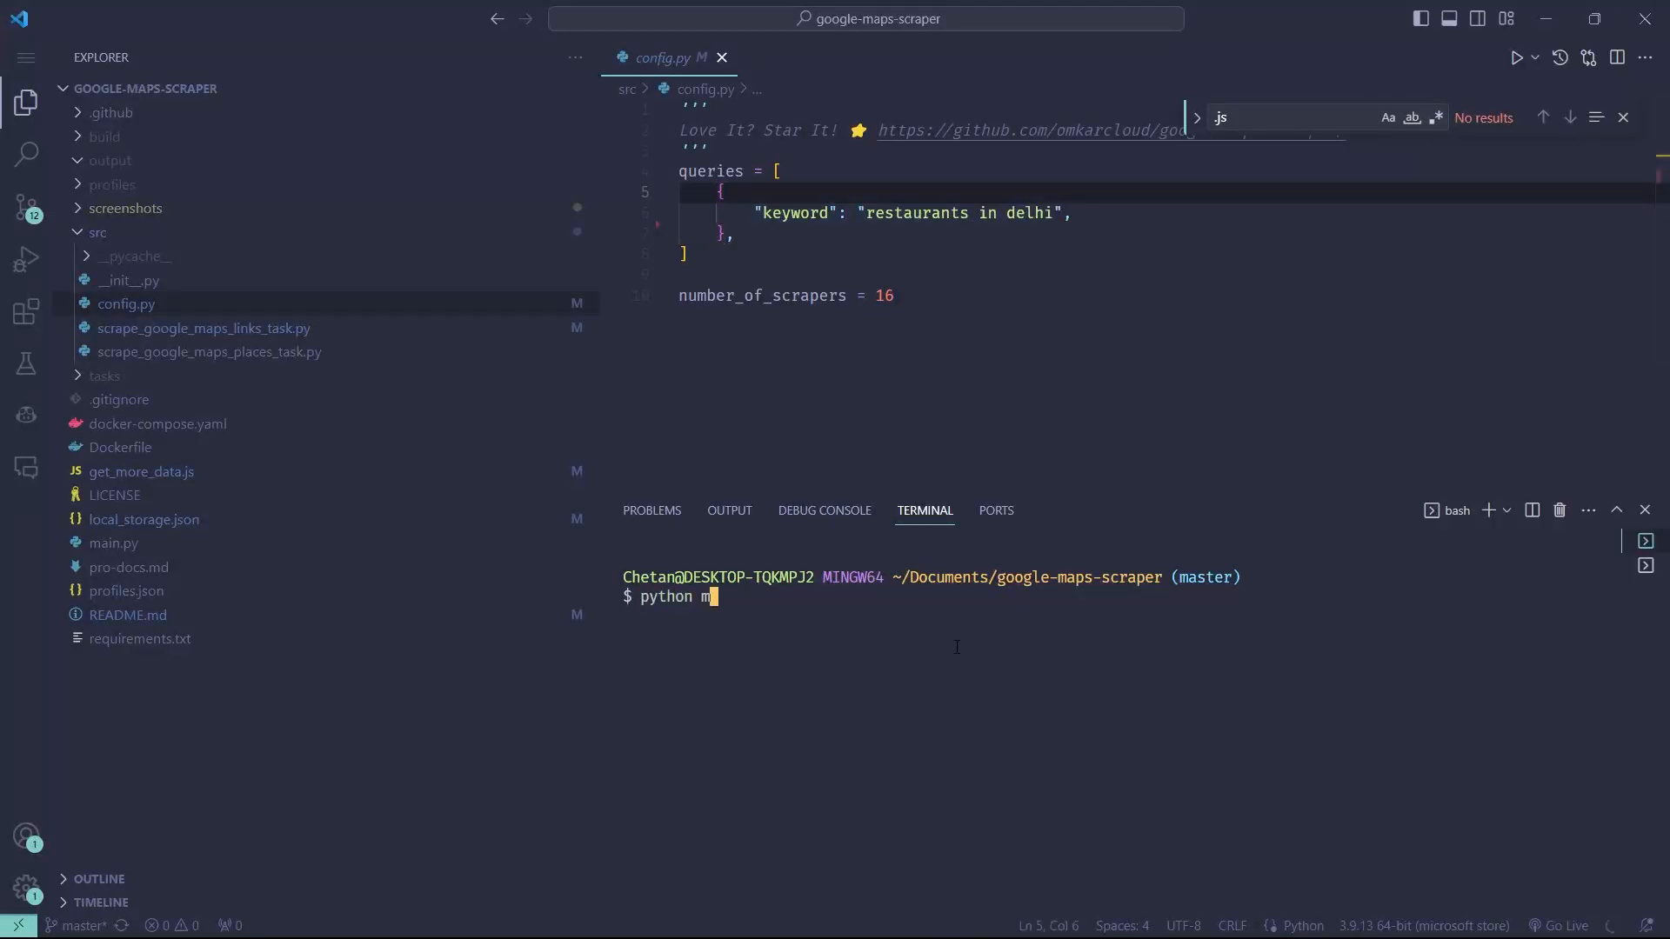
{"action": "type", "text": "ain.py"}
{"action": "key", "text": "Return"}
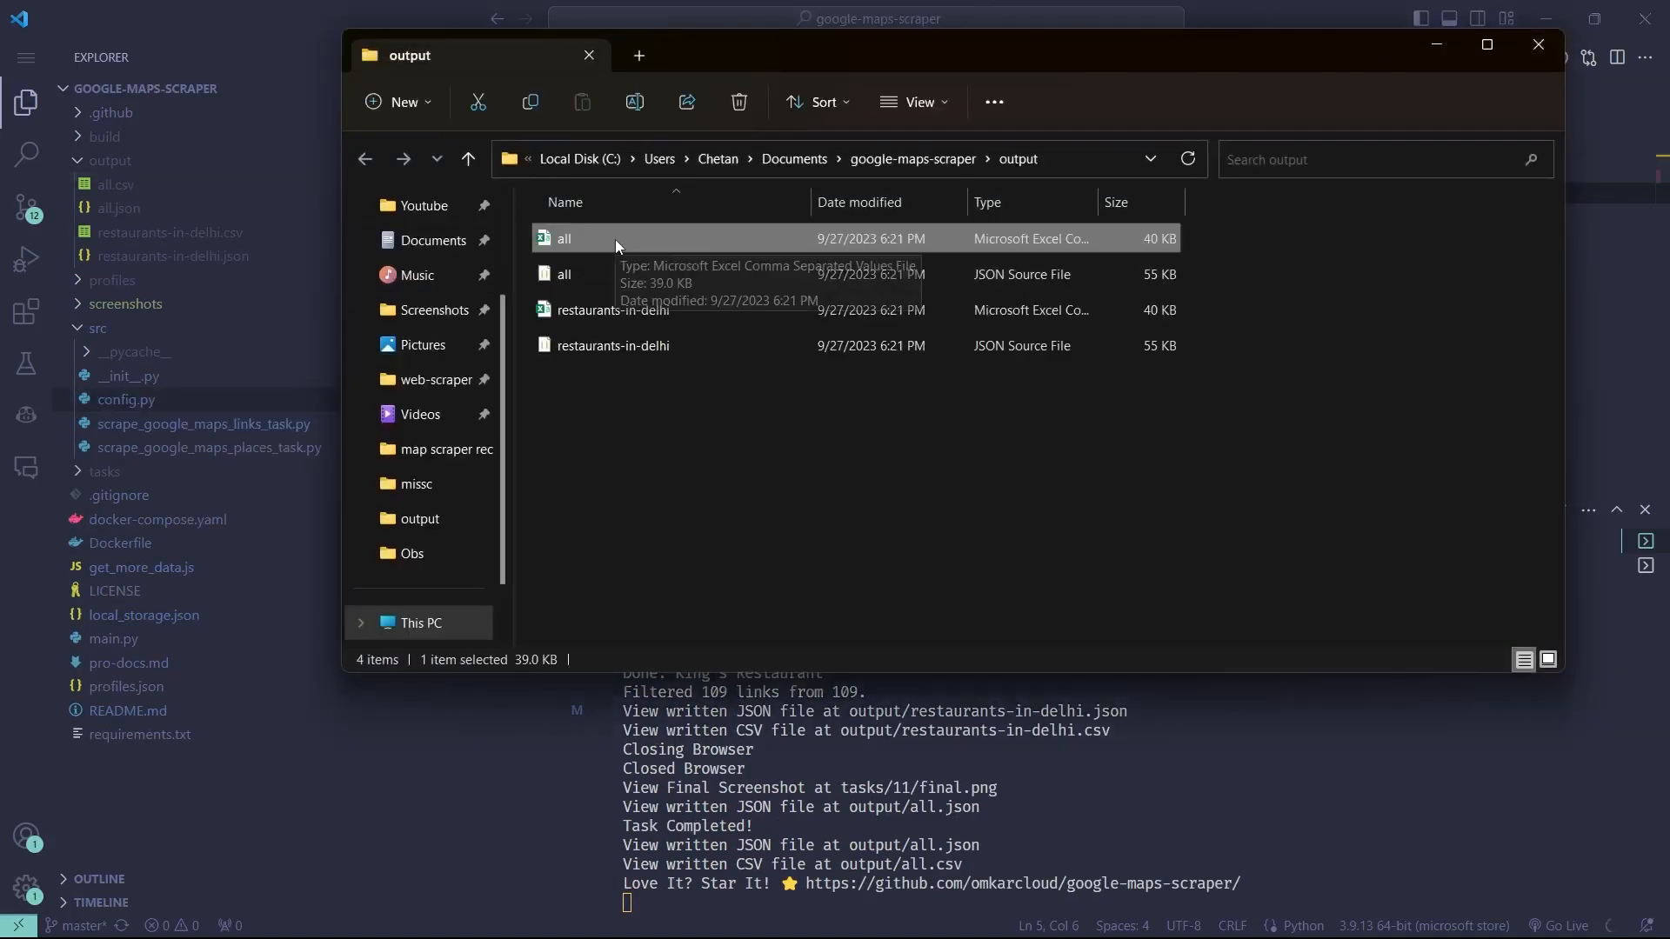
- Open the generated all.csv of scraped leads in Excel
{"action": "double_click", "coordinate": [615, 238]}
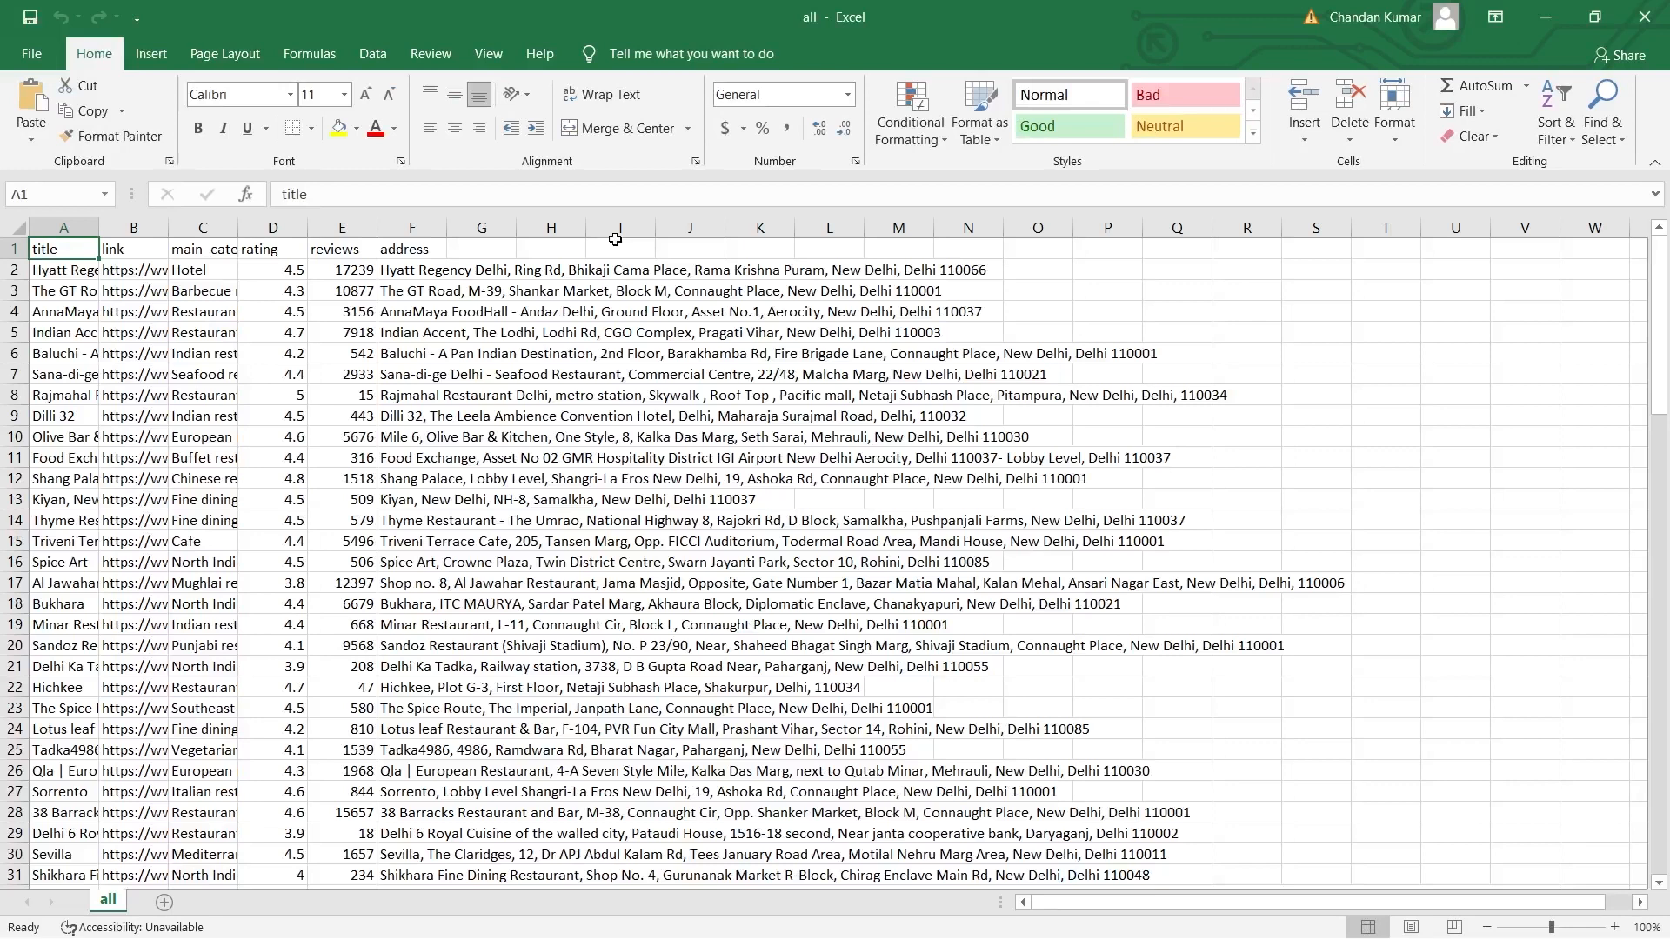
- Inspect the title-to-address header columns, then move to the all-pro workbook
{"action": "left_click", "coordinate": [437, 250], "text": "shift"}
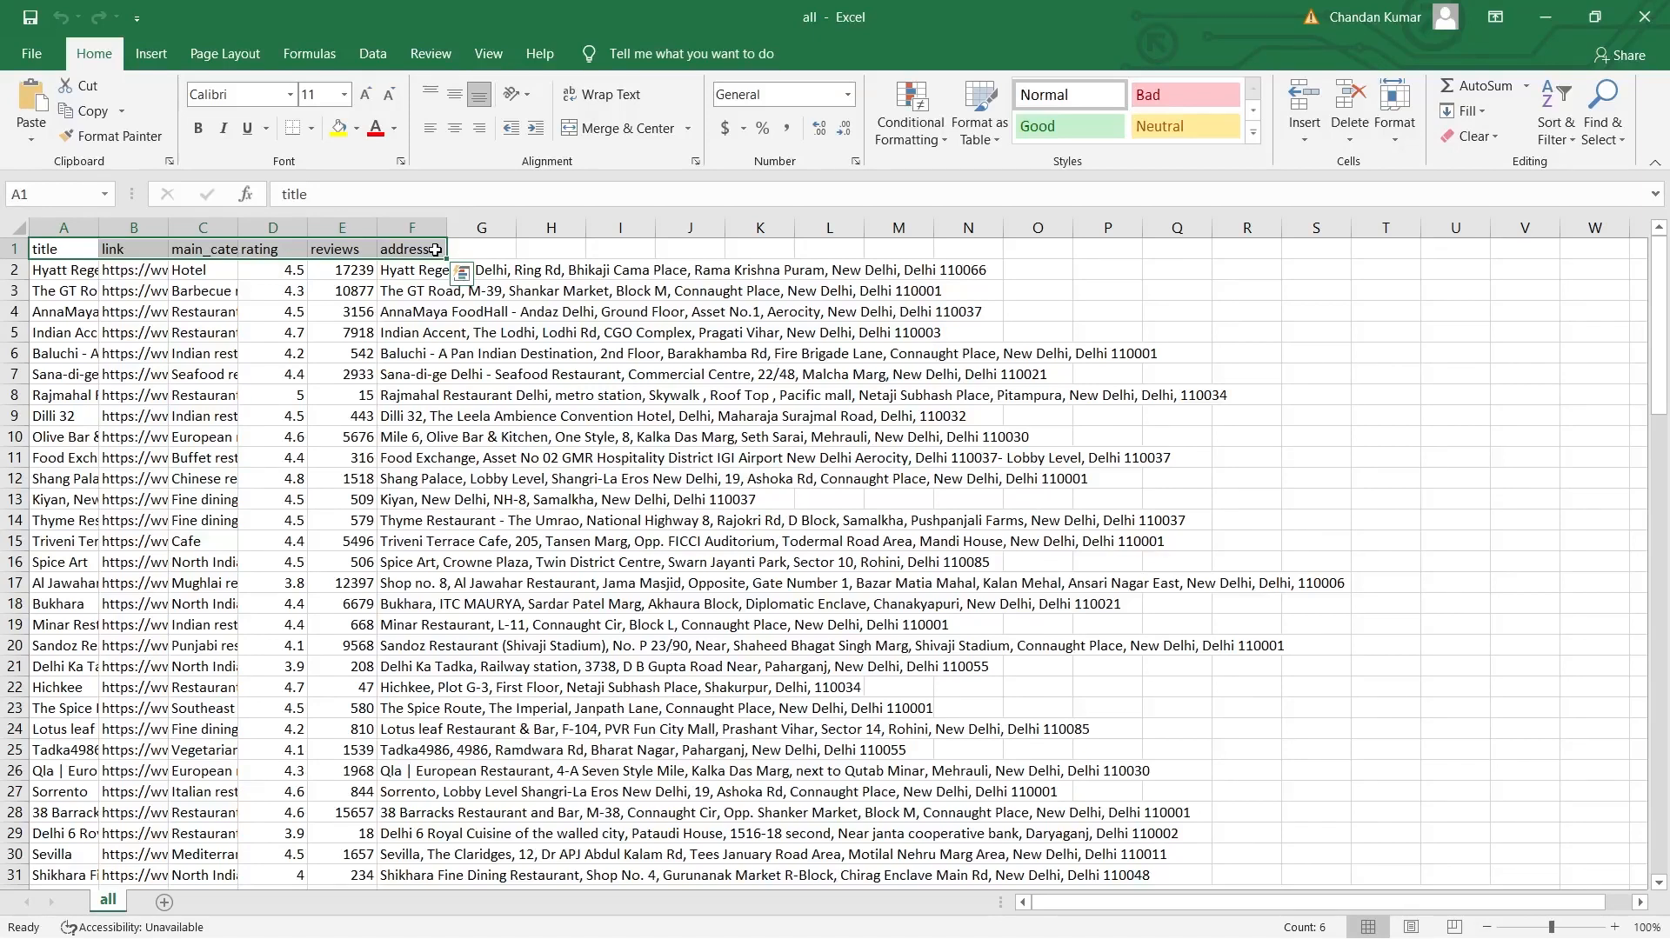
{"action": "key", "text": "alt+Tab"}
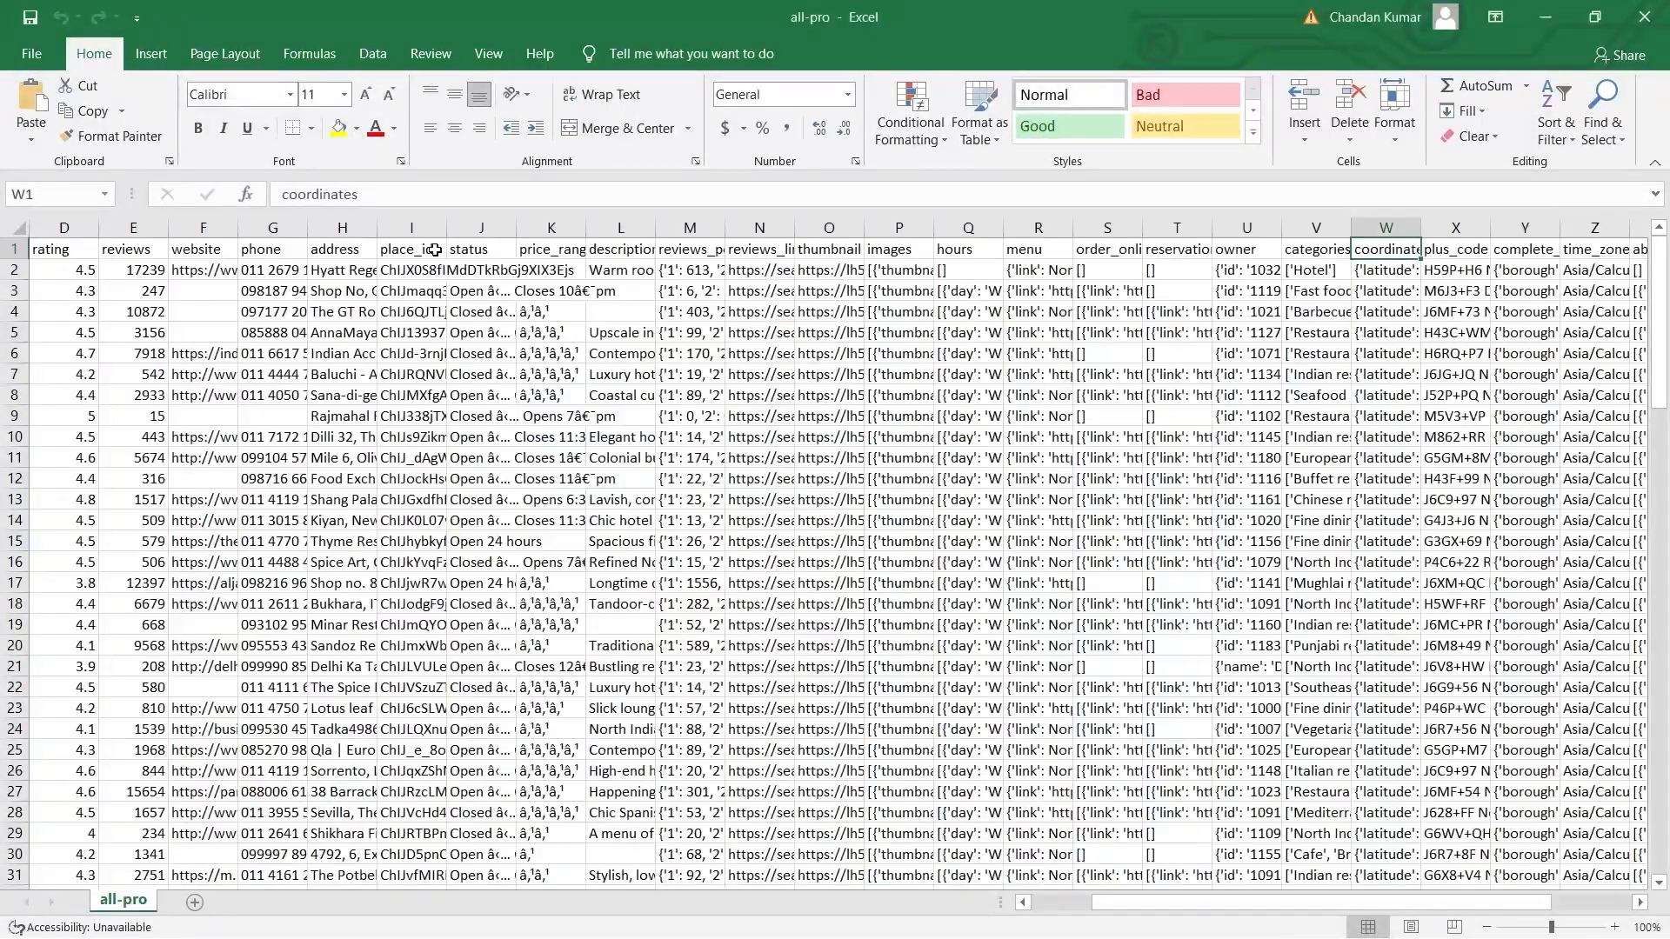
- Scan the all-pro sheet from the title column, then switch to the pro-docs browser tab
{"action": "left_click", "coordinate": [326, 251]}
{"action": "key", "text": "ctrl+Home"}
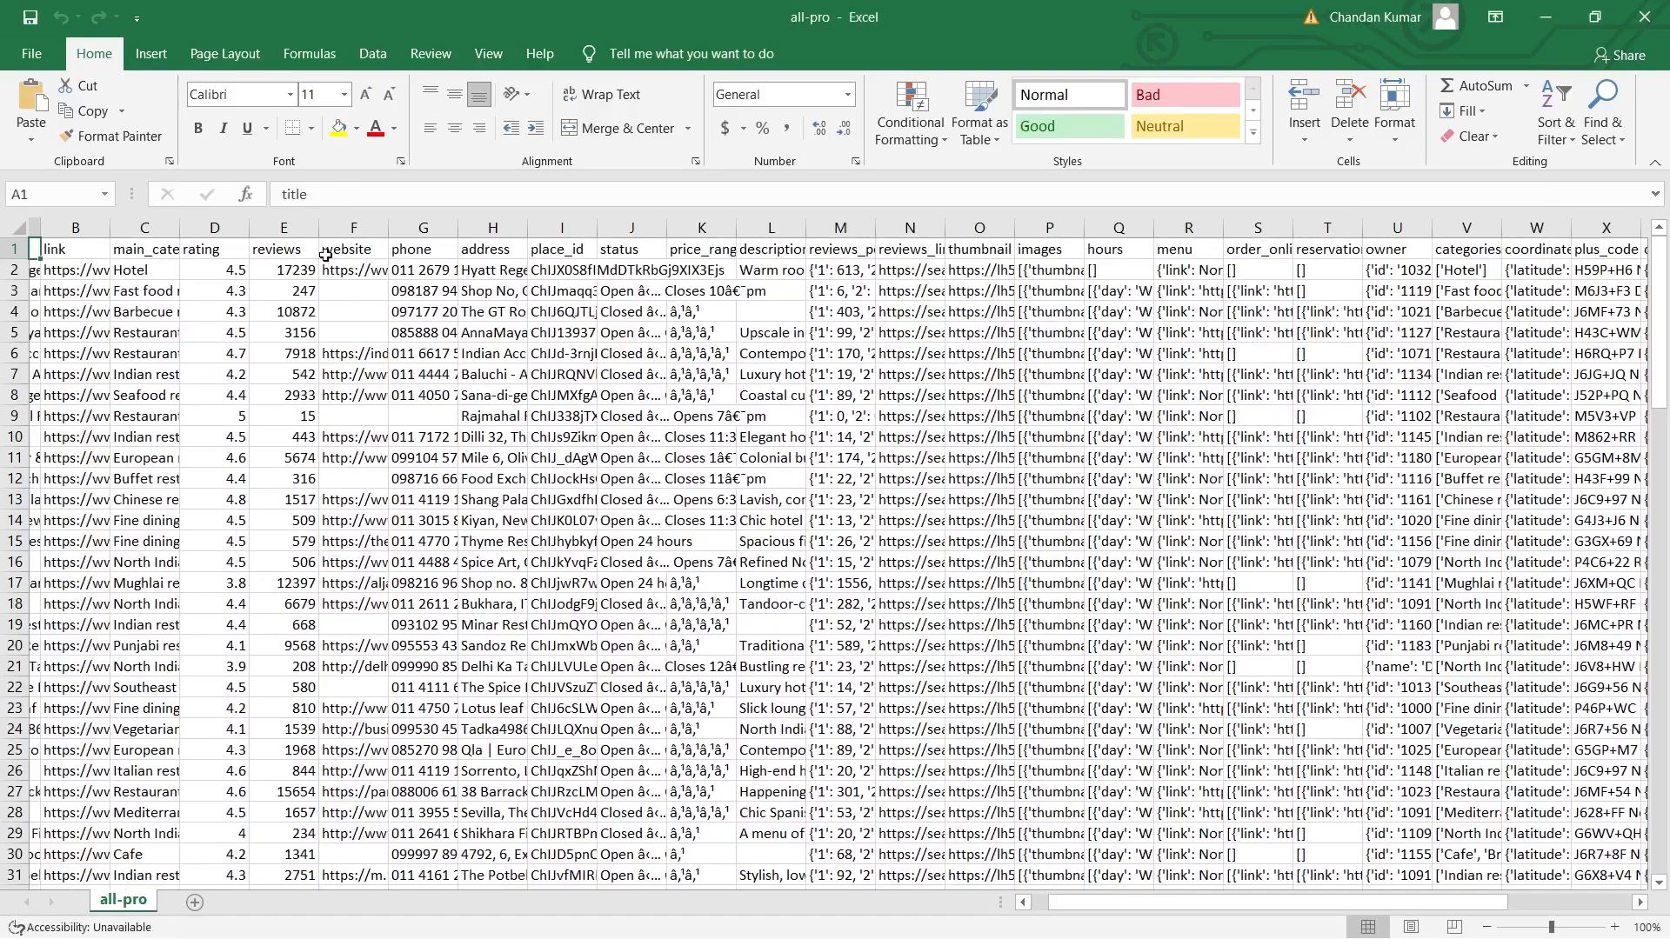
{"action": "scroll", "coordinate": [324, 252], "scroll_direction": "right", "scroll_amount": 7}
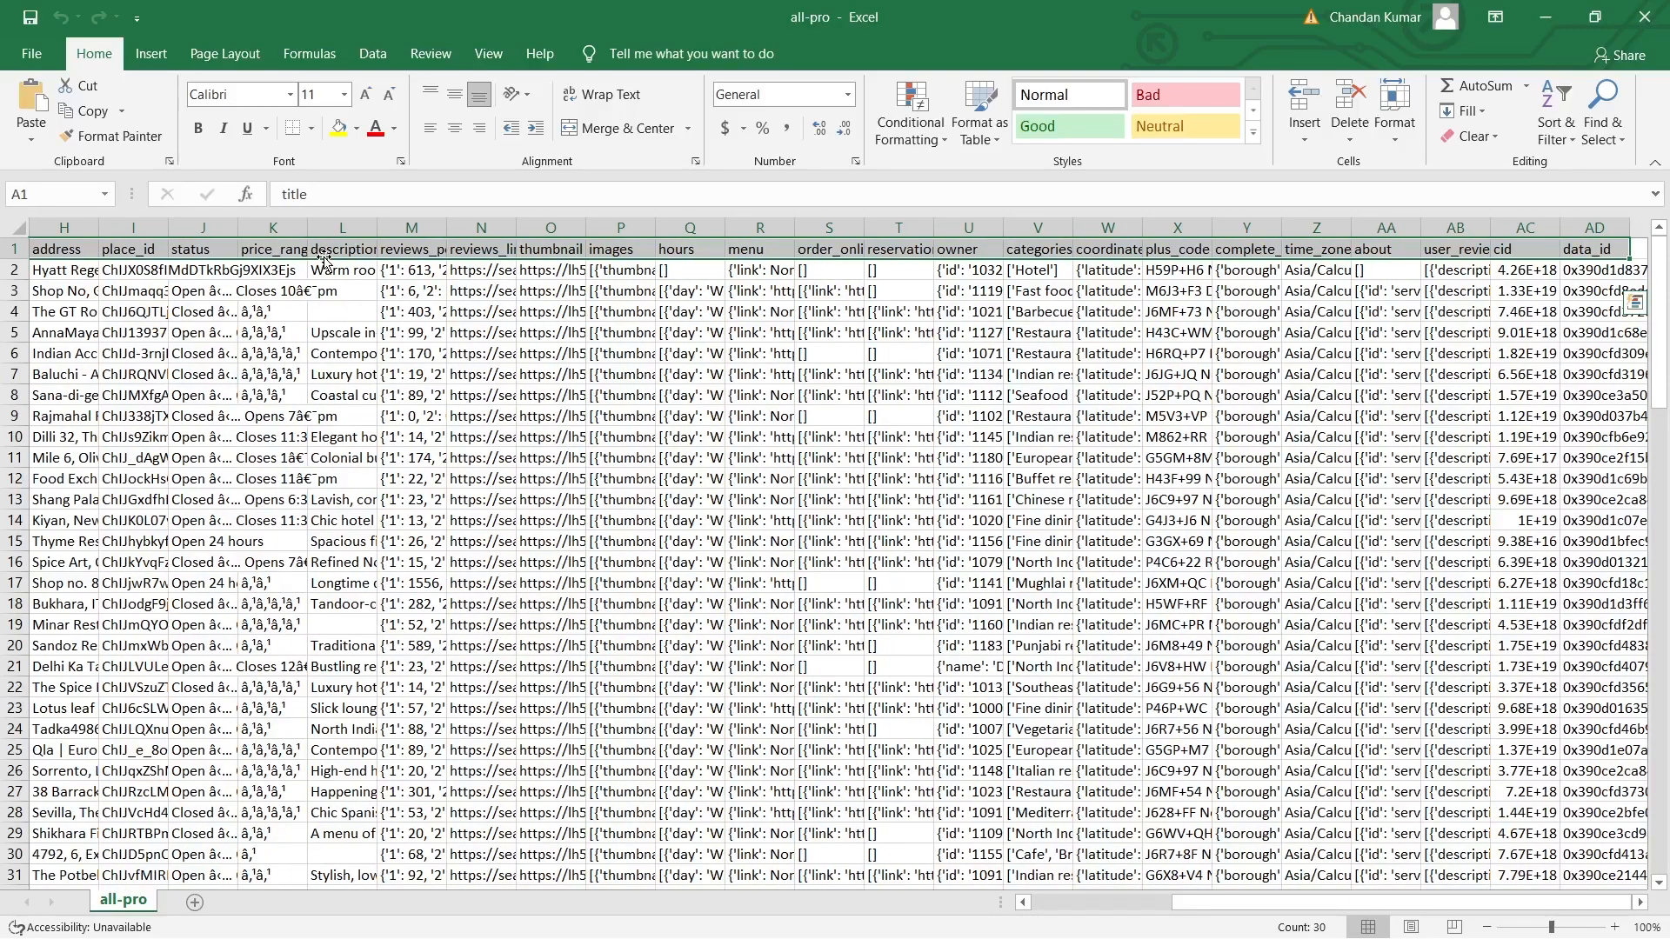
{"action": "key", "text": "alt+Tab"}
{"action": "scroll", "coordinate": [639, 270], "scroll_direction": "up", "scroll_amount": 1}
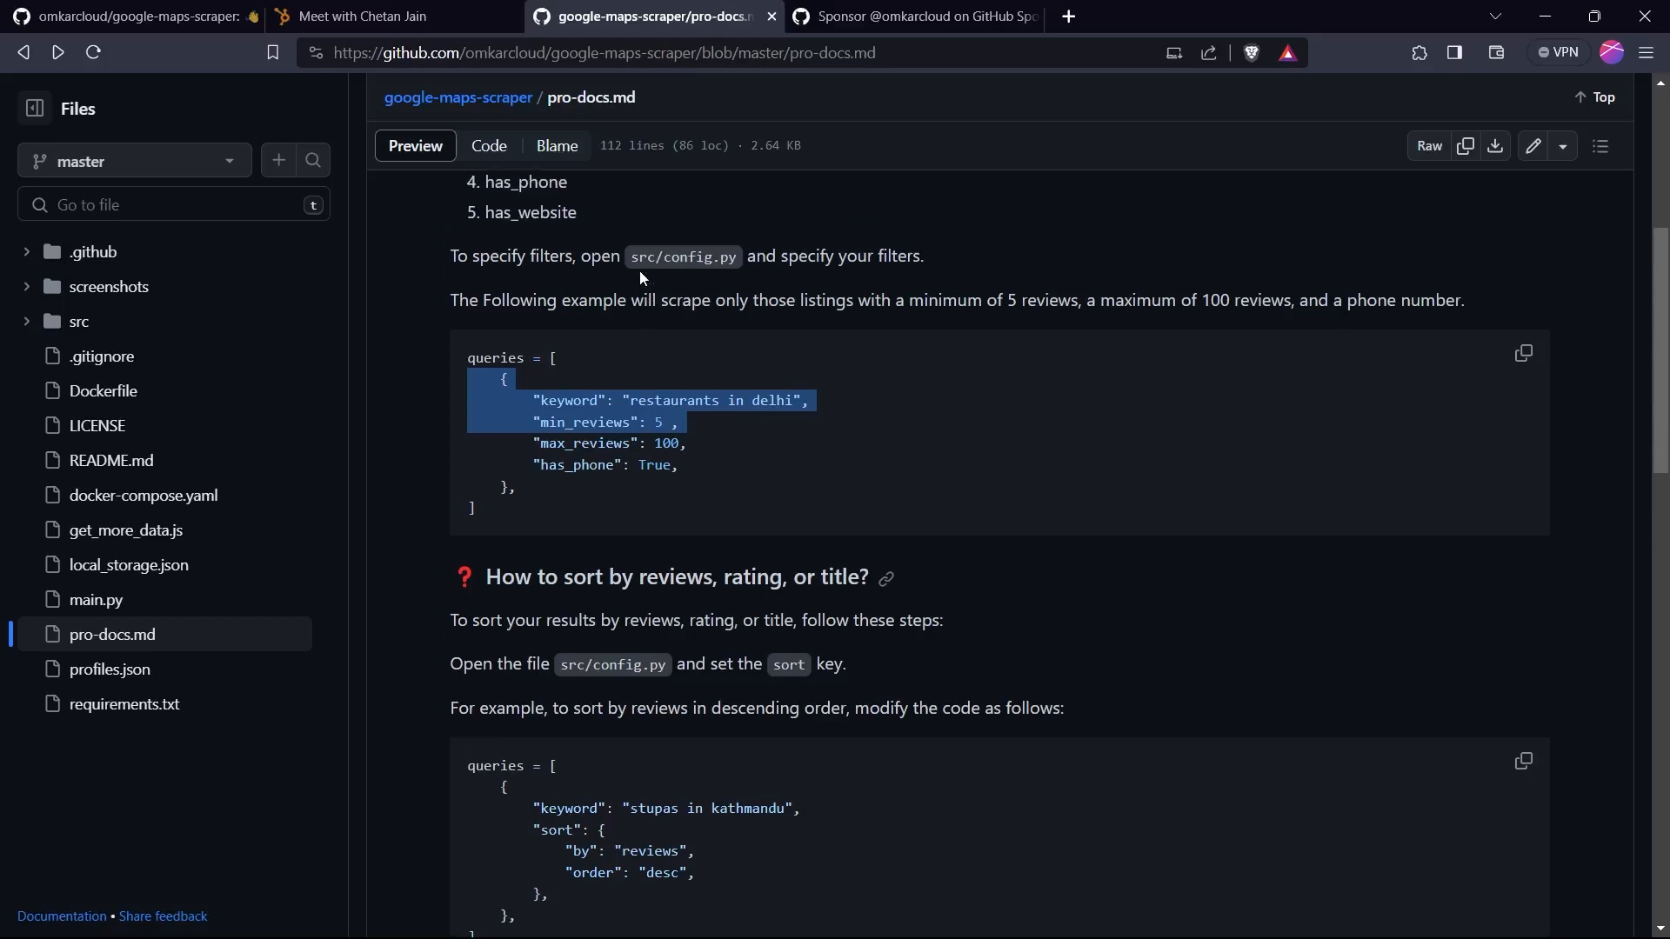
{"action": "scroll", "coordinate": [639, 271], "scroll_direction": "up", "scroll_amount": 2}
{"action": "scroll", "coordinate": [639, 271], "scroll_direction": "up", "scroll_amount": 1}
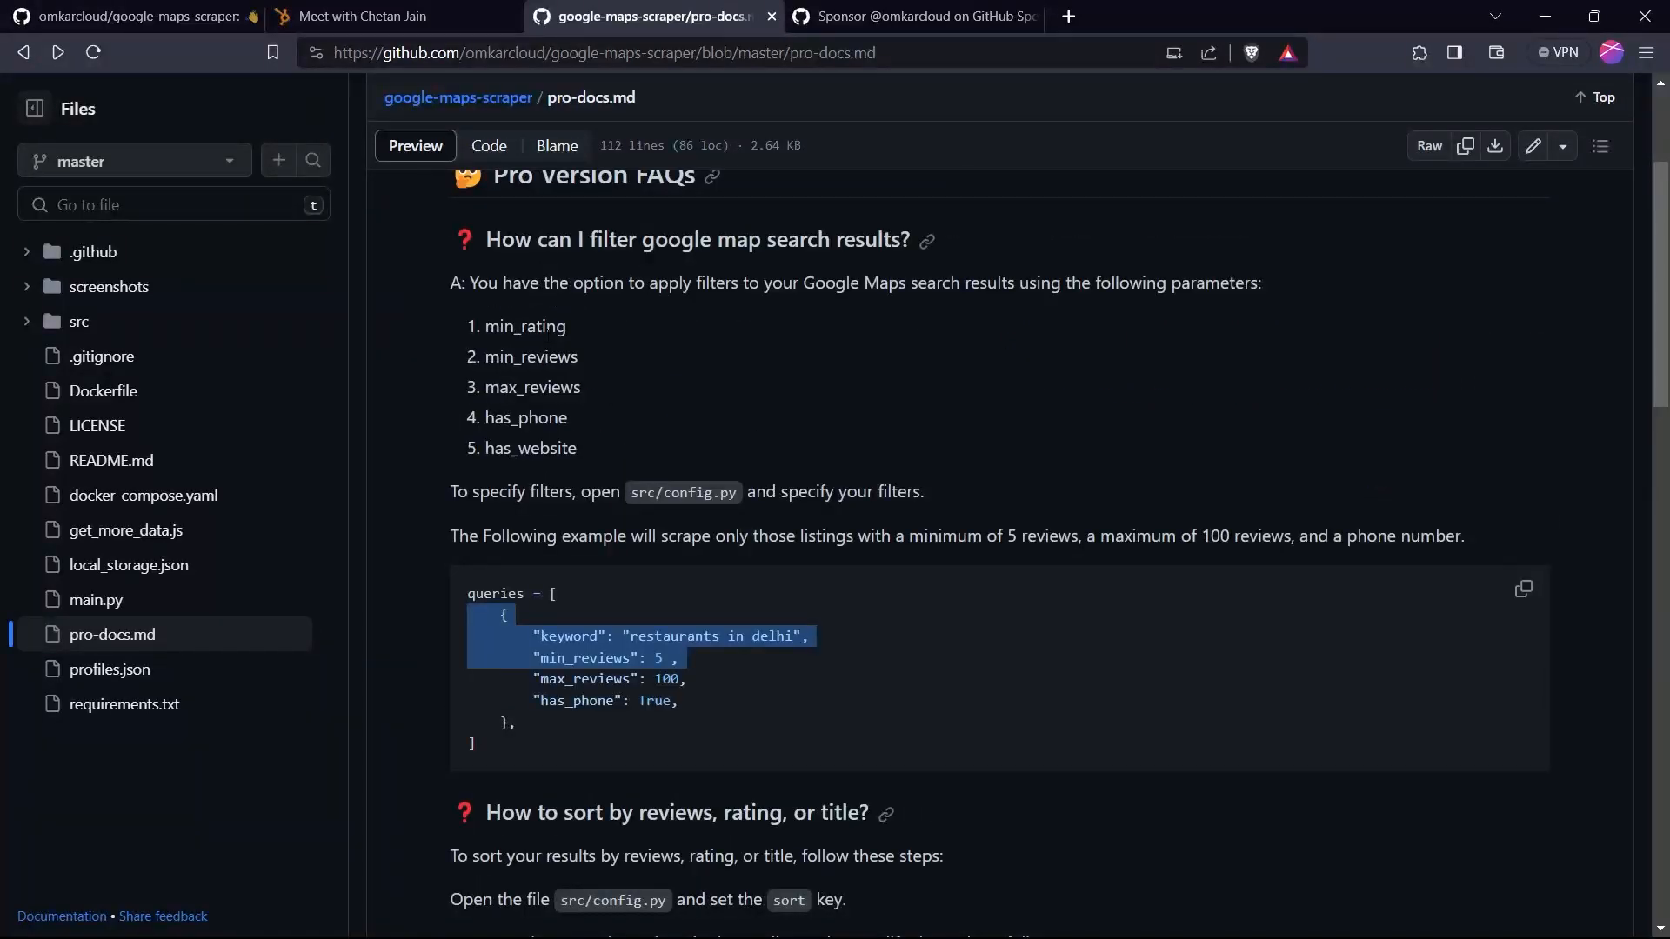
{"action": "left_click_drag", "start_coordinate": [486, 326], "coordinate": [581, 387]}
{"action": "scroll", "coordinate": [582, 388], "scroll_direction": "down", "scroll_amount": 2}
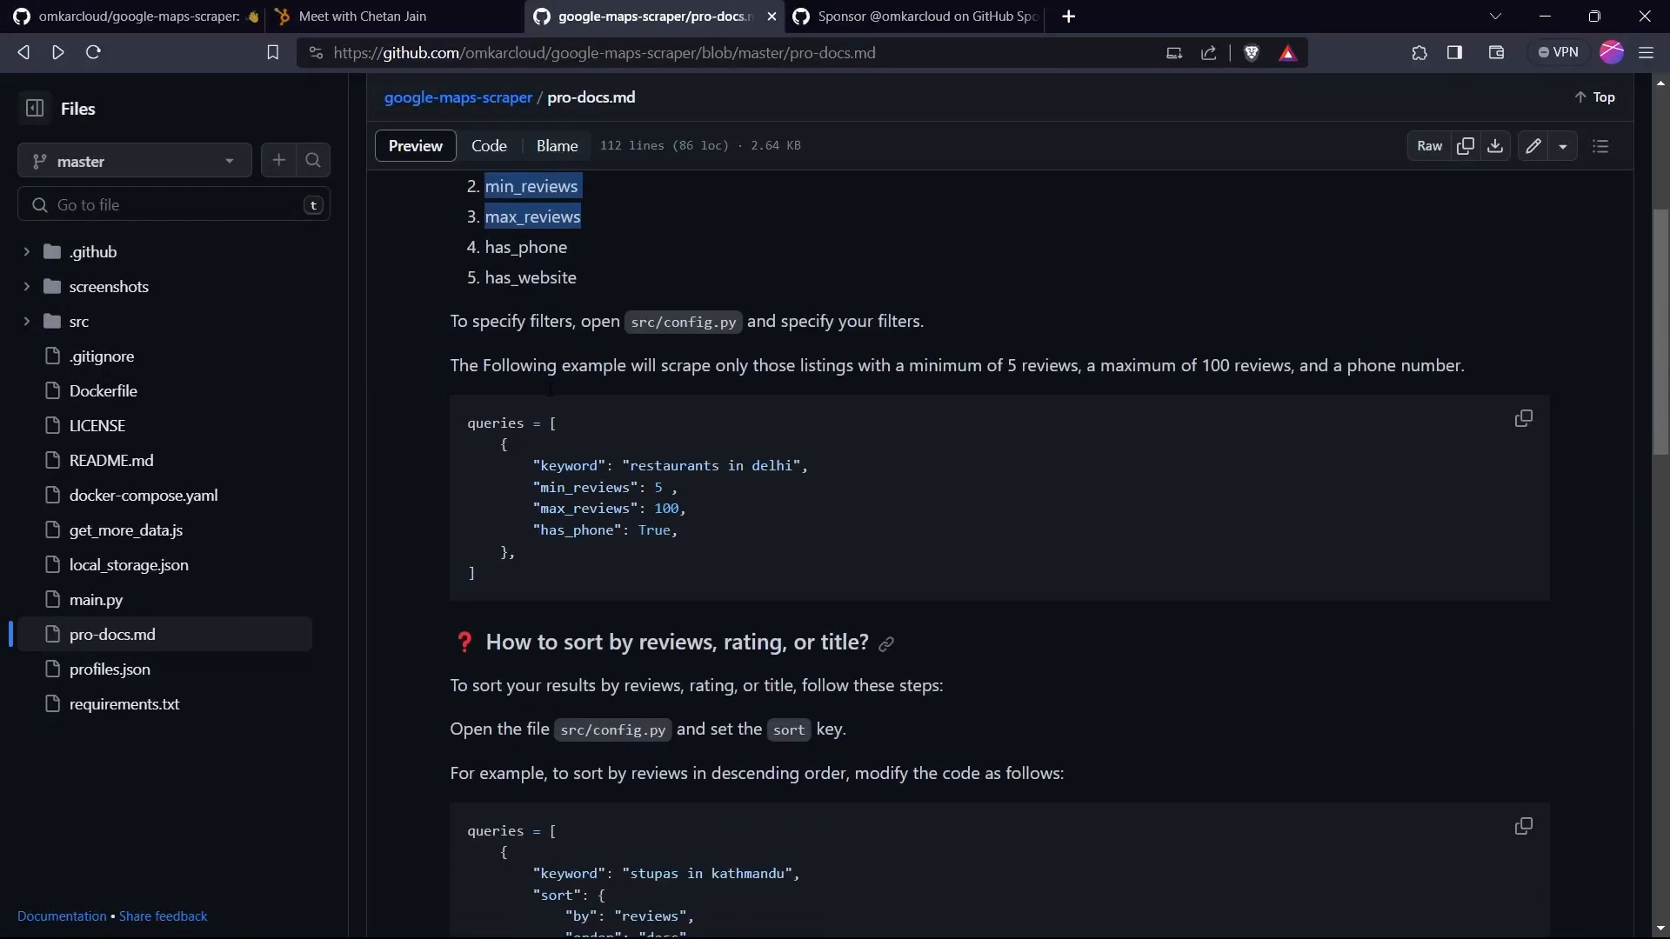
{"action": "scroll", "coordinate": [548, 390], "scroll_direction": "down", "scroll_amount": 1}
{"action": "scroll", "coordinate": [548, 390], "scroll_direction": "down", "scroll_amount": 2}
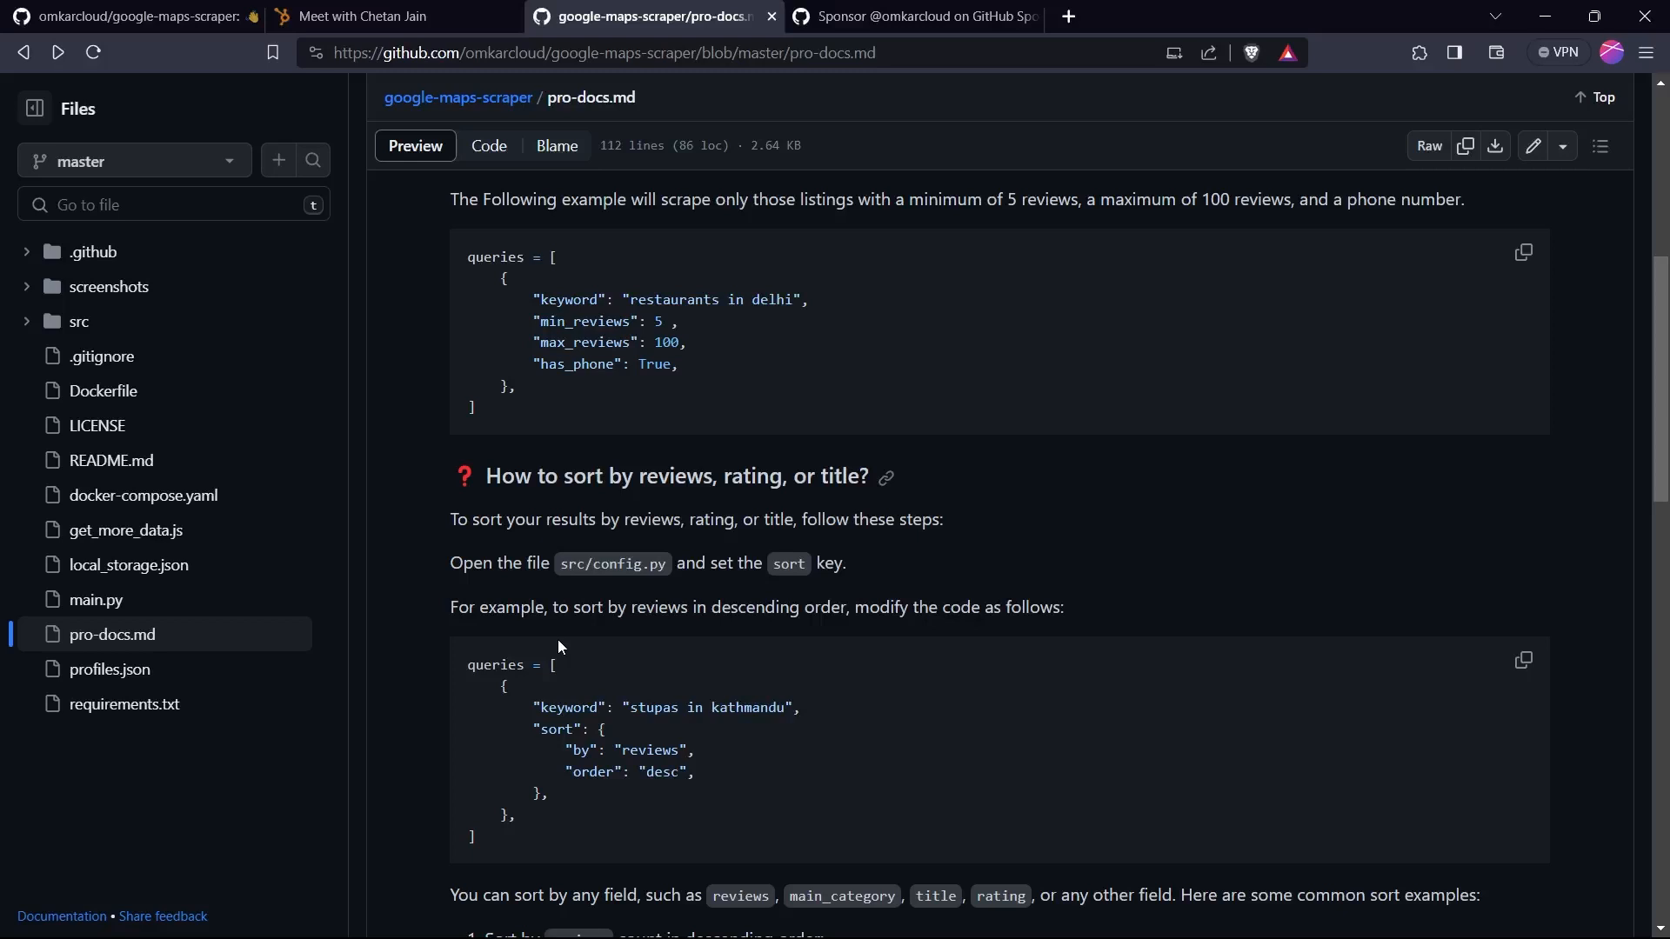
- Visit the README, the Sponsor page, and the HubSpot meeting booking page
{"action": "left_click", "coordinate": [133, 16]}
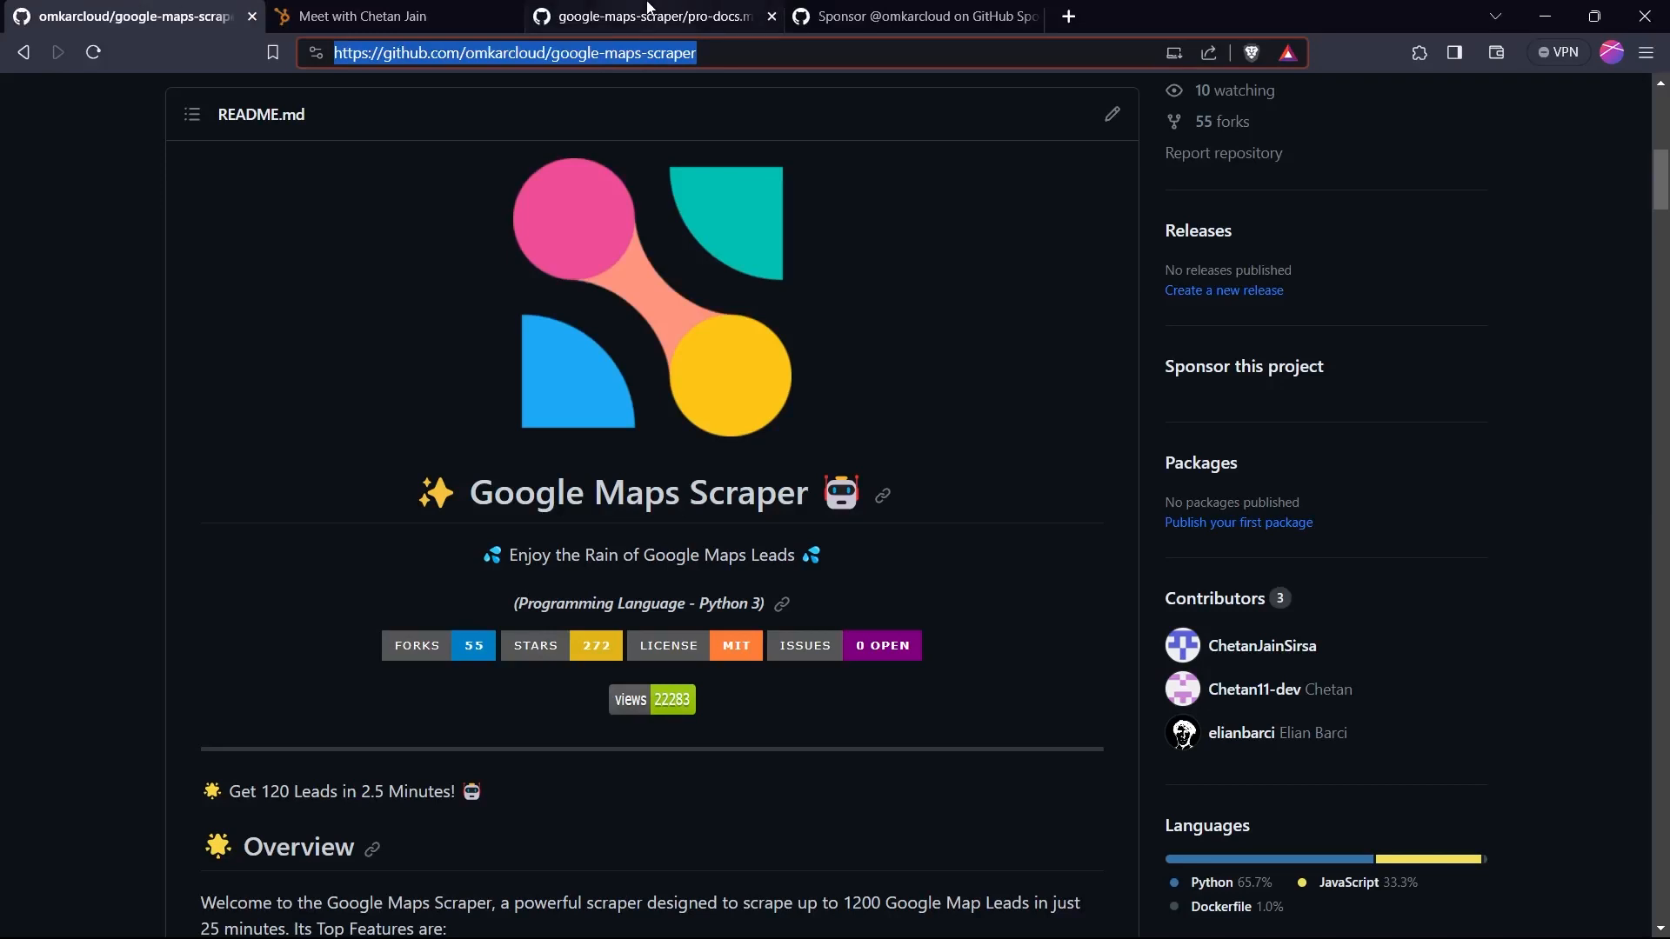
{"action": "left_click", "coordinate": [913, 15]}
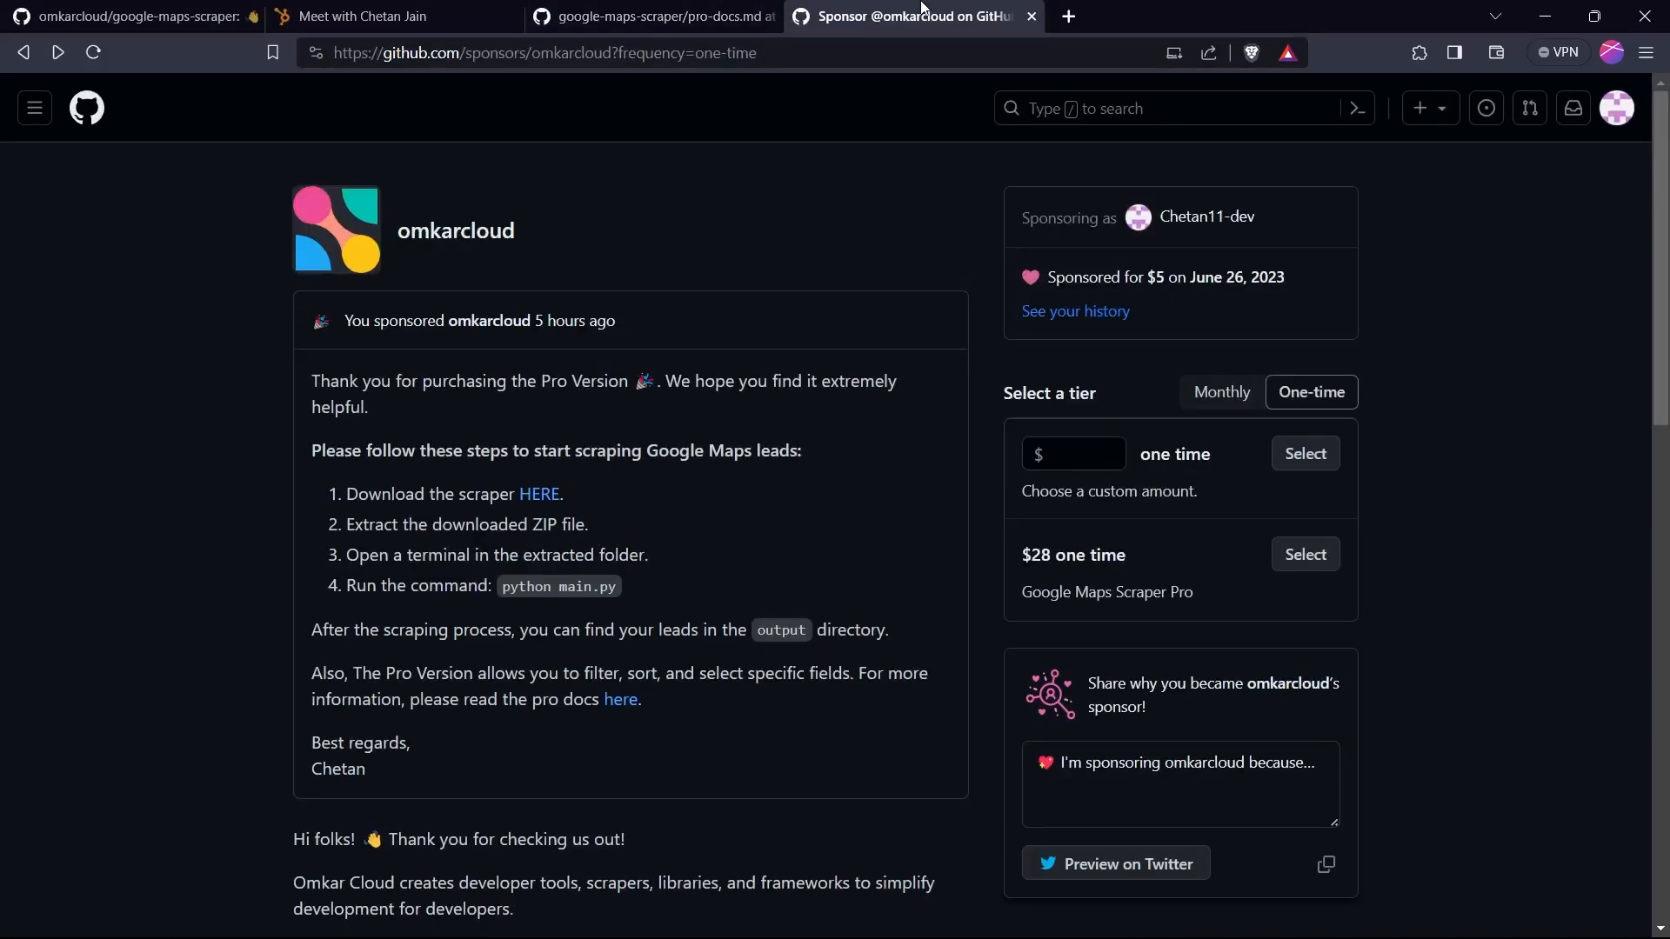
{"action": "left_click", "coordinate": [366, 16]}
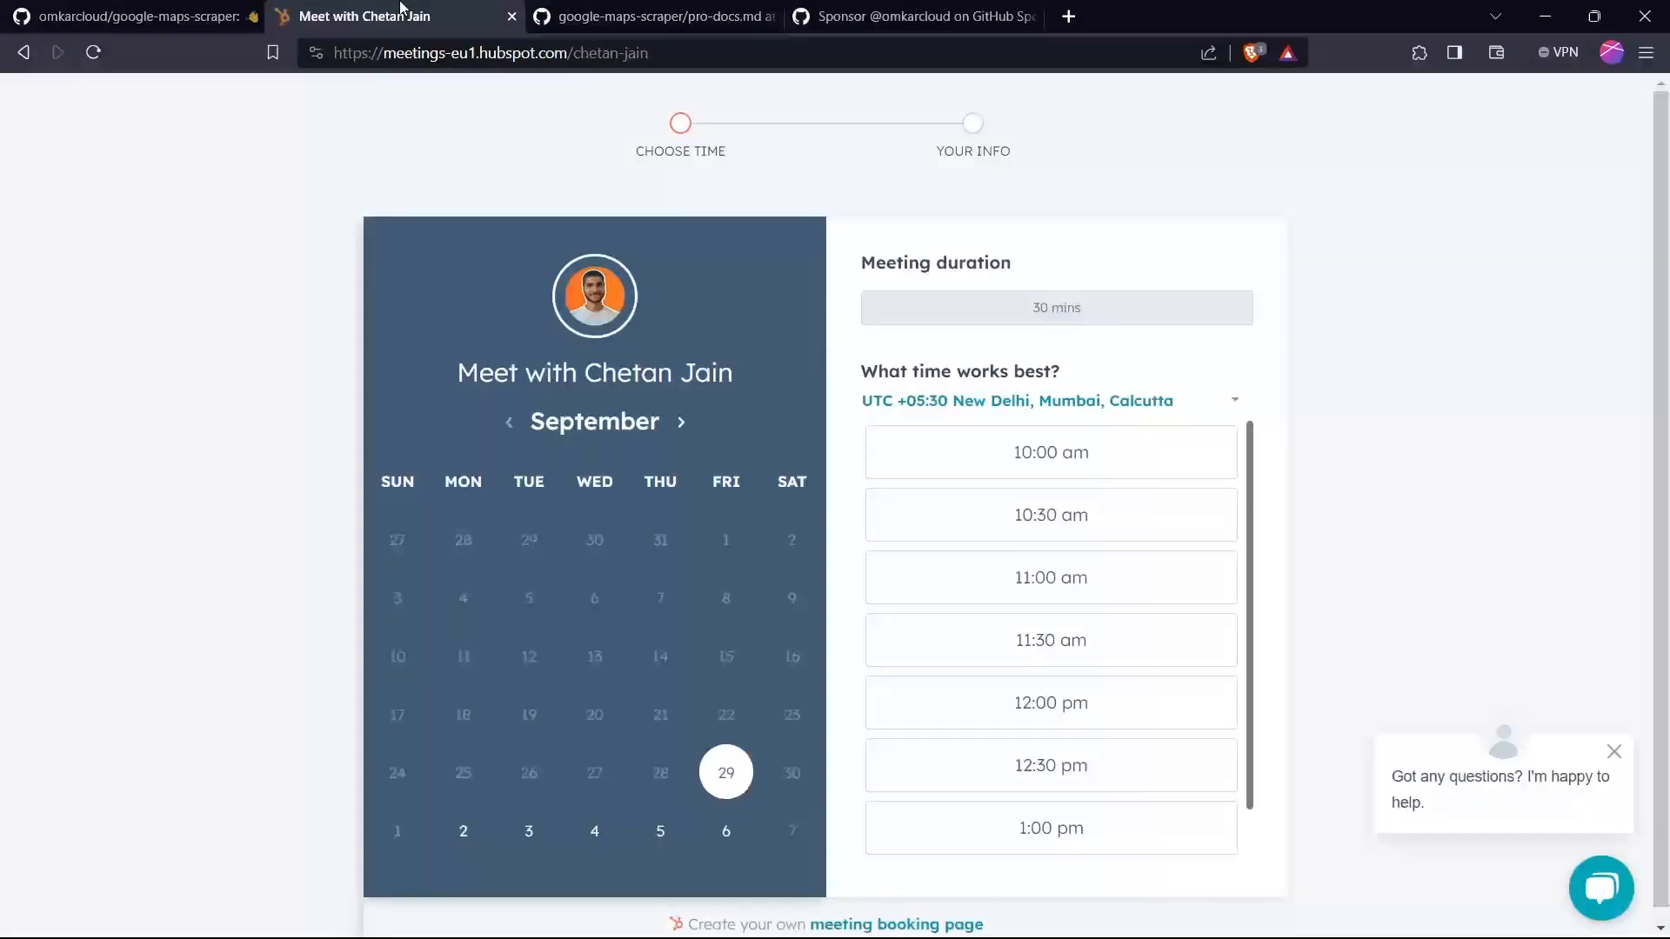